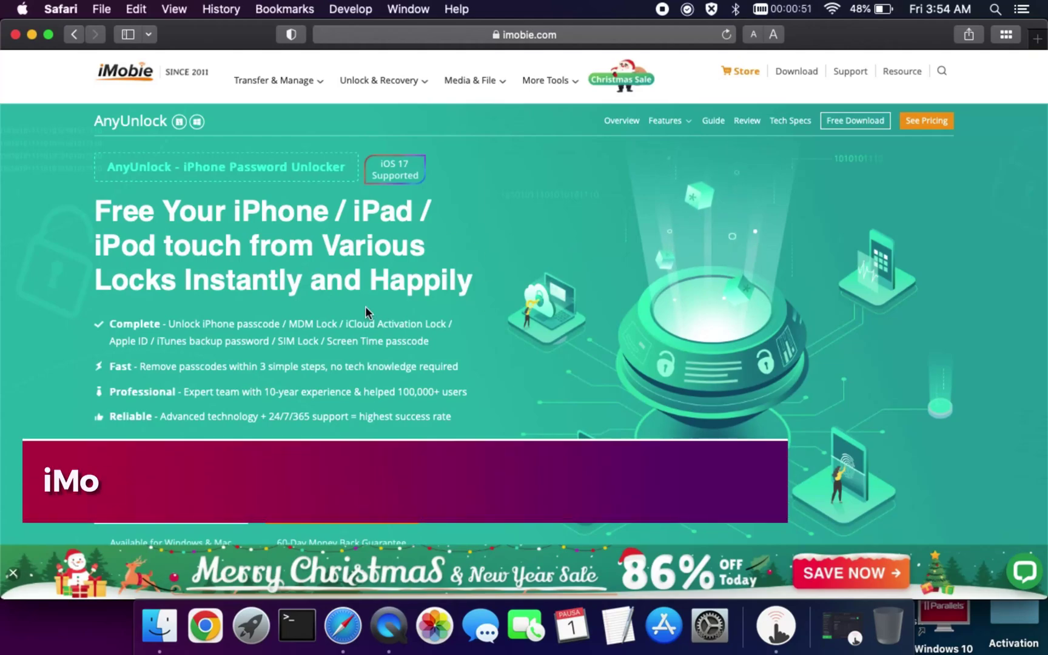
{"action": "scroll", "coordinate": [533, 250], "scroll_direction": "down", "scroll_amount": 1}
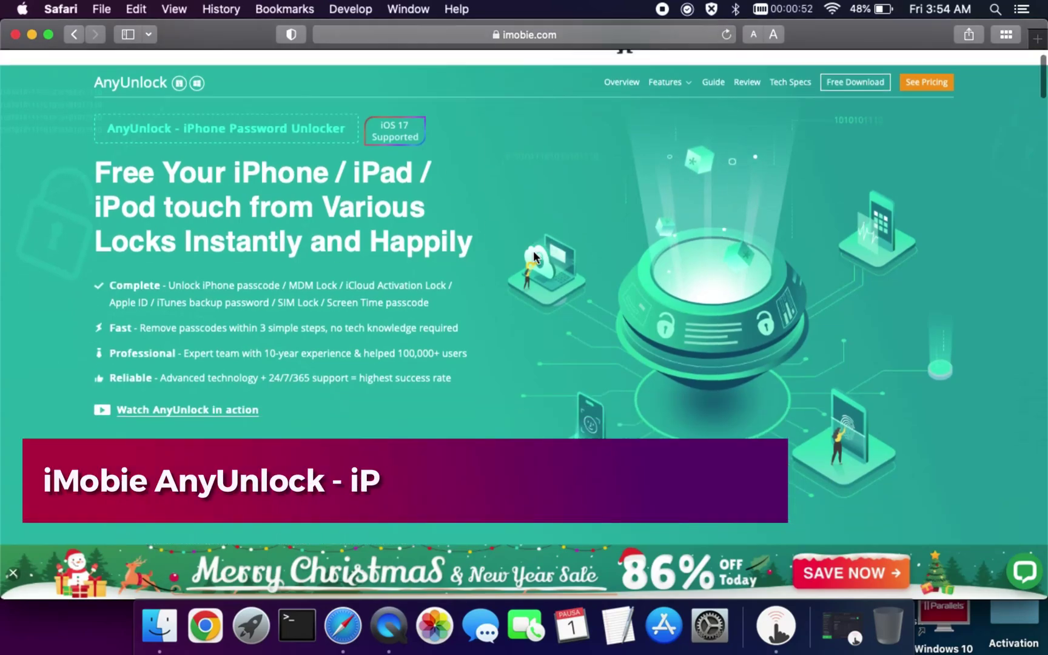
{"action": "scroll", "coordinate": [534, 251], "scroll_direction": "down", "scroll_amount": 5}
{"action": "scroll", "coordinate": [533, 251], "scroll_direction": "down", "scroll_amount": 4}
{"action": "scroll", "coordinate": [534, 251], "scroll_direction": "down", "scroll_amount": 3}
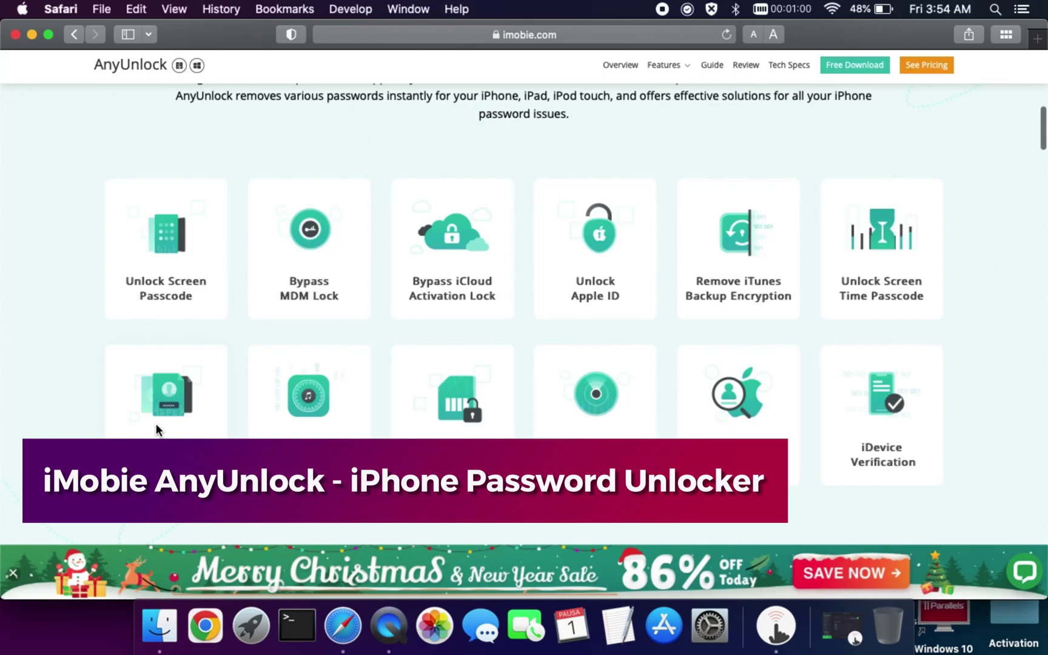
{"action": "scroll", "coordinate": [943, 152], "scroll_direction": "down", "scroll_amount": 5}
{"action": "scroll", "coordinate": [943, 151], "scroll_direction": "down", "scroll_amount": 5}
{"action": "scroll", "coordinate": [943, 152], "scroll_direction": "down", "scroll_amount": 5}
{"action": "scroll", "coordinate": [944, 152], "scroll_direction": "down", "scroll_amount": 6}
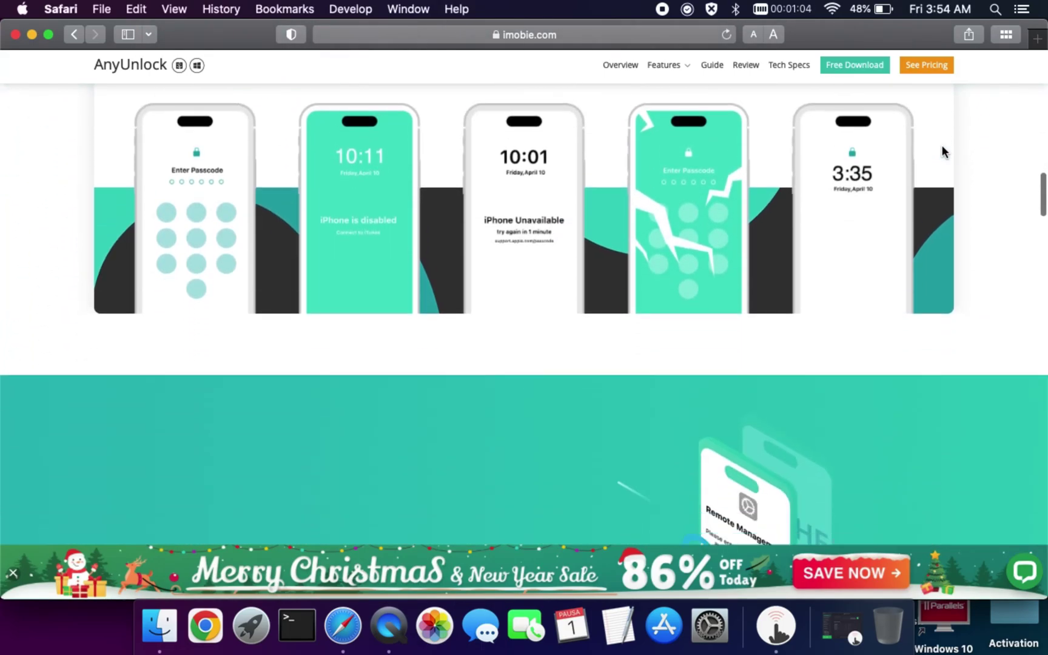
{"action": "scroll", "coordinate": [943, 151], "scroll_direction": "down", "scroll_amount": 6}
{"action": "scroll", "coordinate": [944, 151], "scroll_direction": "down", "scroll_amount": 5}
{"action": "scroll", "coordinate": [943, 151], "scroll_direction": "down", "scroll_amount": 5}
{"action": "scroll", "coordinate": [944, 151], "scroll_direction": "down", "scroll_amount": 5}
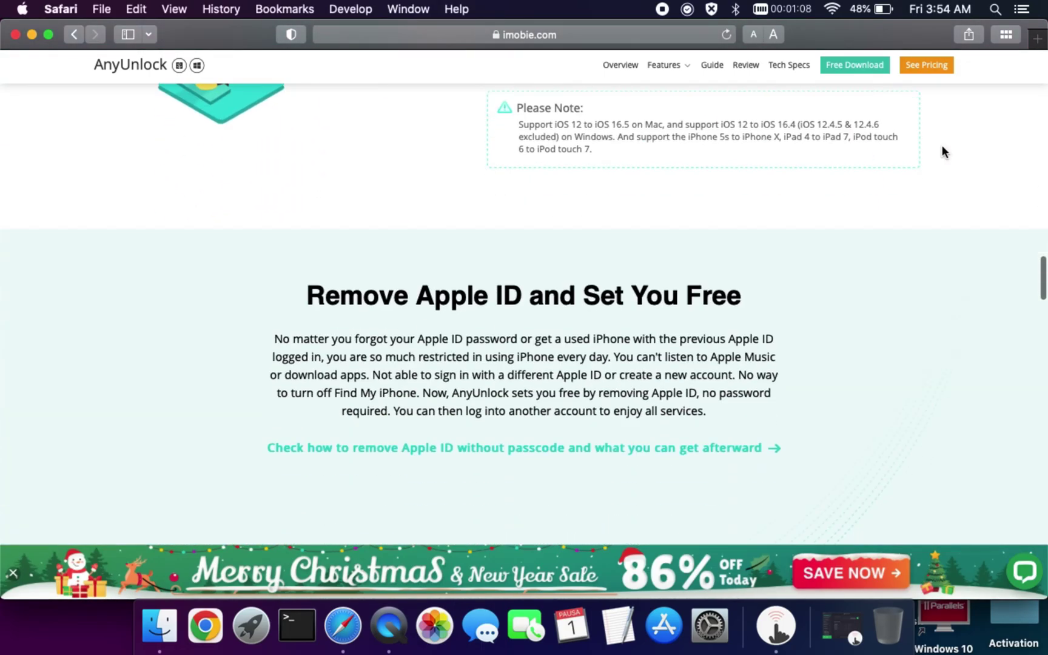
{"action": "scroll", "coordinate": [944, 152], "scroll_direction": "down", "scroll_amount": 4}
{"action": "scroll", "coordinate": [944, 151], "scroll_direction": "down", "scroll_amount": 6}
{"action": "scroll", "coordinate": [944, 152], "scroll_direction": "down", "scroll_amount": 5}
{"action": "scroll", "coordinate": [944, 152], "scroll_direction": "down", "scroll_amount": 6}
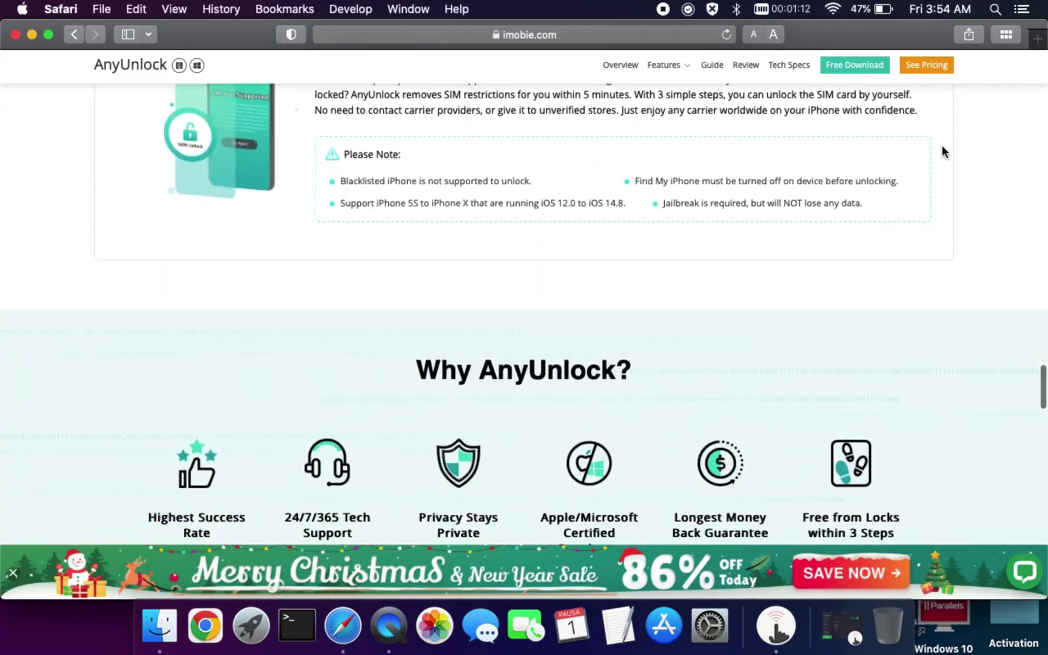
{"action": "scroll", "coordinate": [944, 151], "scroll_direction": "down", "scroll_amount": 6}
{"action": "scroll", "coordinate": [944, 151], "scroll_direction": "down", "scroll_amount": 6}
{"action": "scroll", "coordinate": [941, 145], "scroll_direction": "down", "scroll_amount": 6}
{"action": "scroll", "coordinate": [942, 145], "scroll_direction": "down", "scroll_amount": 6}
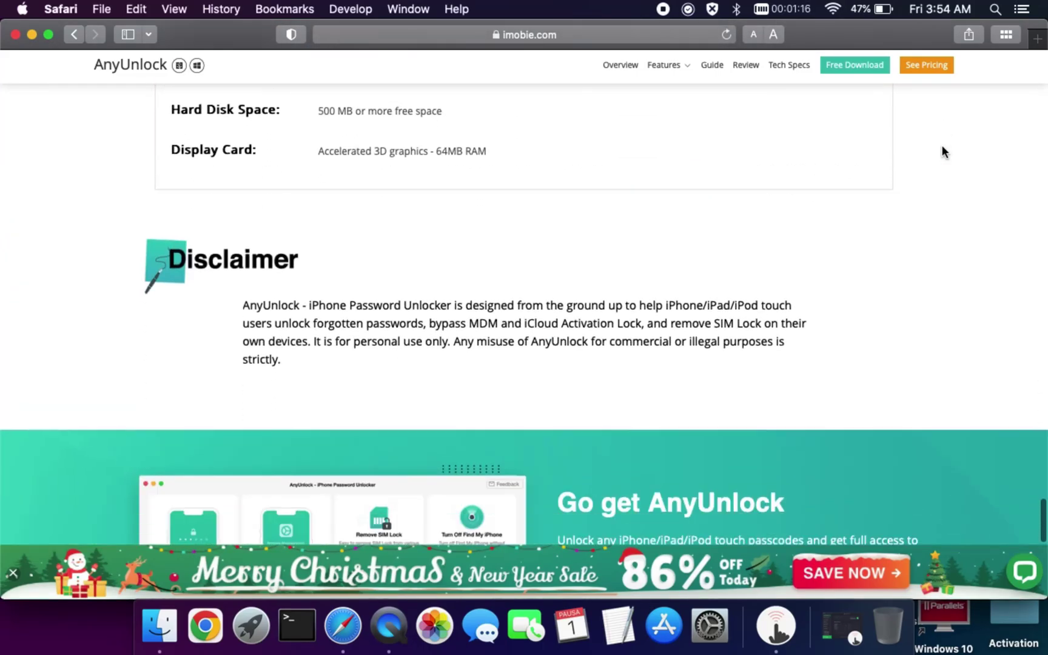
{"action": "scroll", "coordinate": [942, 145], "scroll_direction": "down", "scroll_amount": 4}
{"action": "scroll", "coordinate": [942, 132], "scroll_direction": "up", "scroll_amount": 10}
{"action": "scroll", "coordinate": [941, 125], "scroll_direction": "up", "scroll_amount": 10}
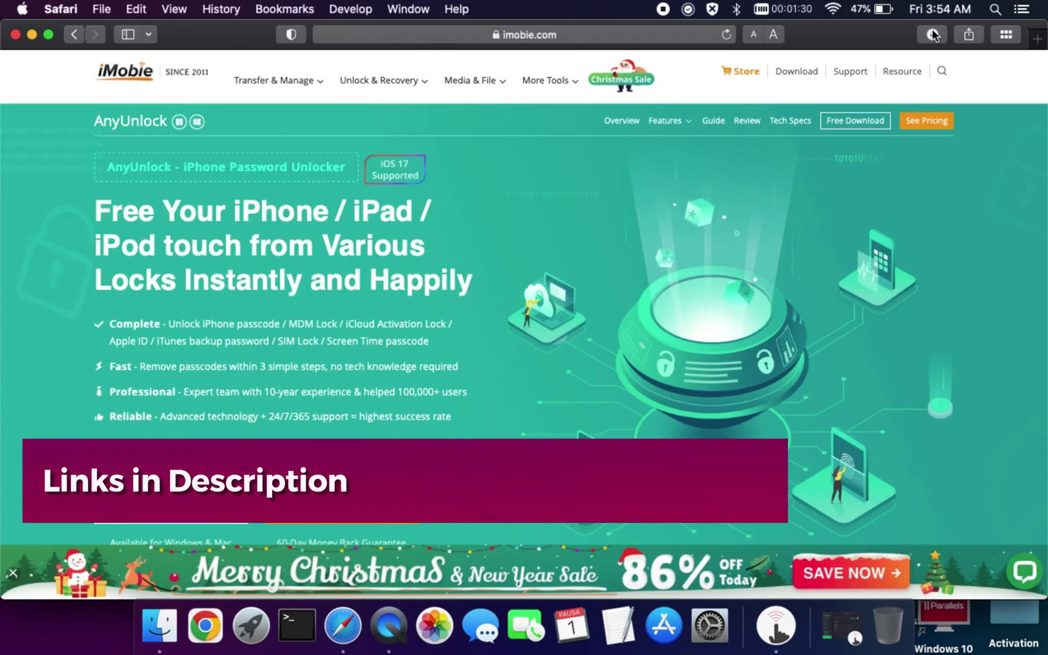
- Mount the downloaded AnyUnlock disk image from Safari's downloads and minimize Safari
{"action": "left_click", "coordinate": [934, 34]}
{"action": "double_click", "coordinate": [853, 98]}
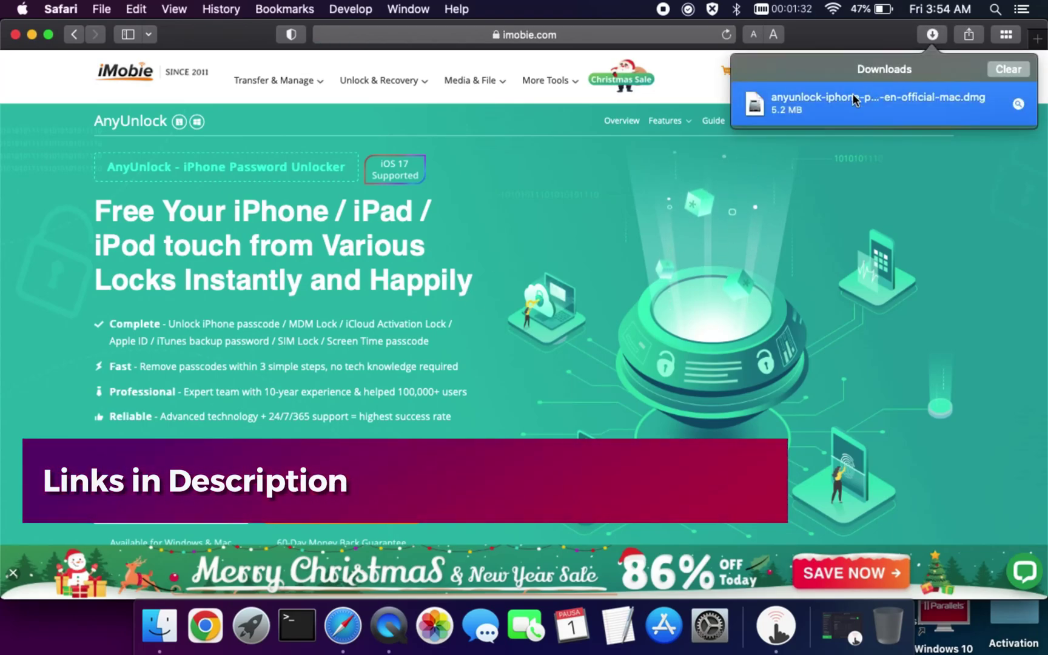
{"action": "left_click", "coordinate": [32, 34]}
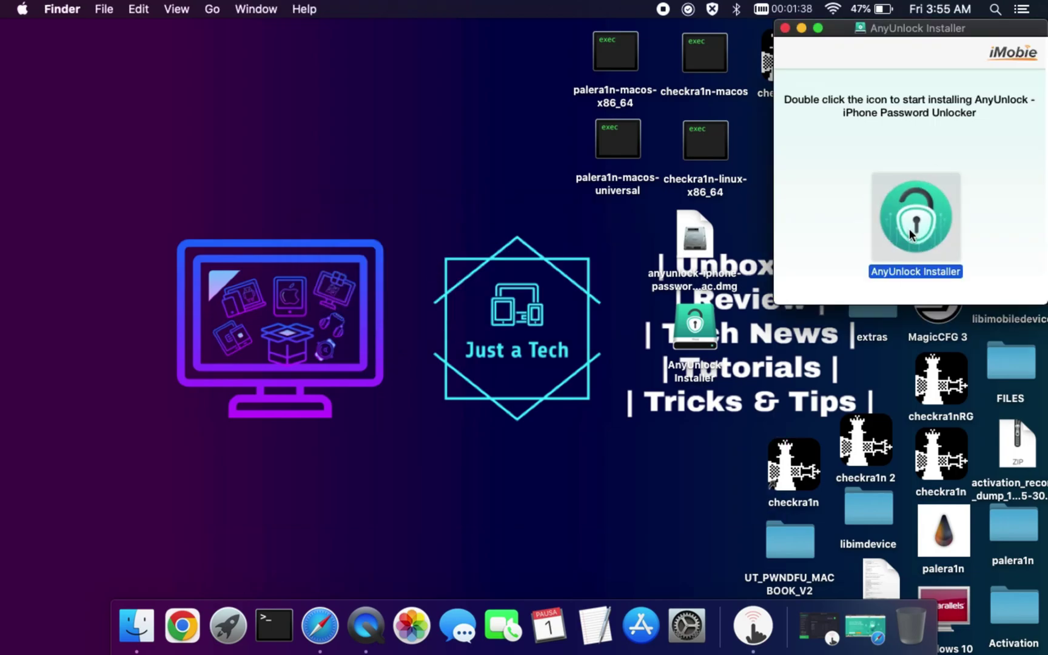
- Run the AnyUnlock Installer and install AnyUnlock with Install Now
{"action": "double_click", "coordinate": [911, 232]}
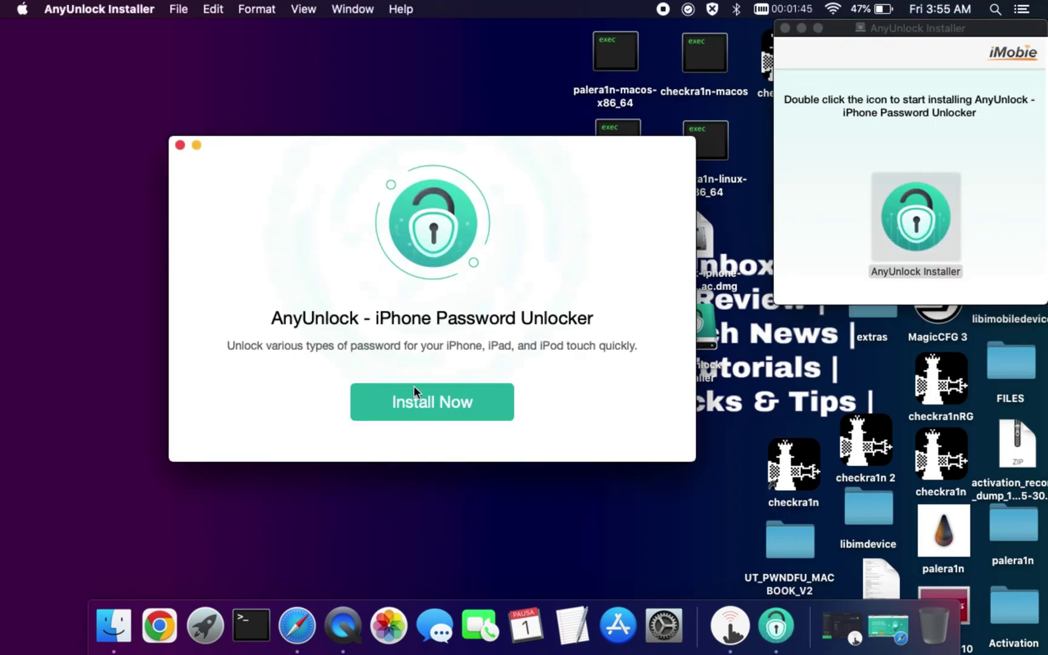
{"action": "left_click", "coordinate": [413, 397]}
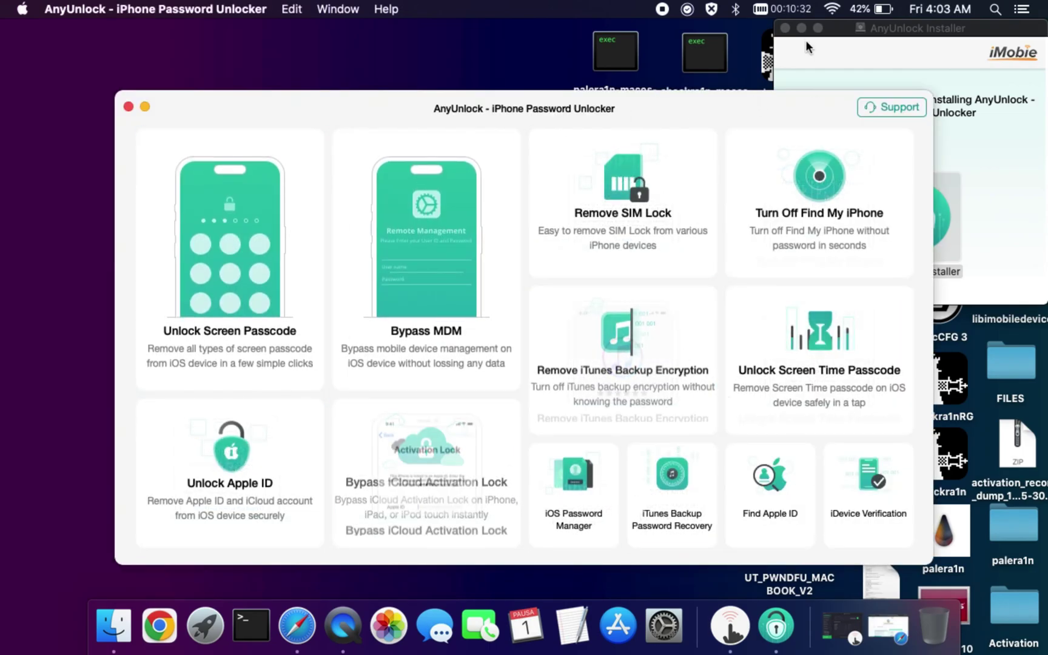
- Close the installer window and choose the Bypass iCloud Activation Lock feature
{"action": "left_click", "coordinate": [783, 28]}
{"action": "left_click_drag", "start_coordinate": [677, 105], "coordinate": [673, 79]}
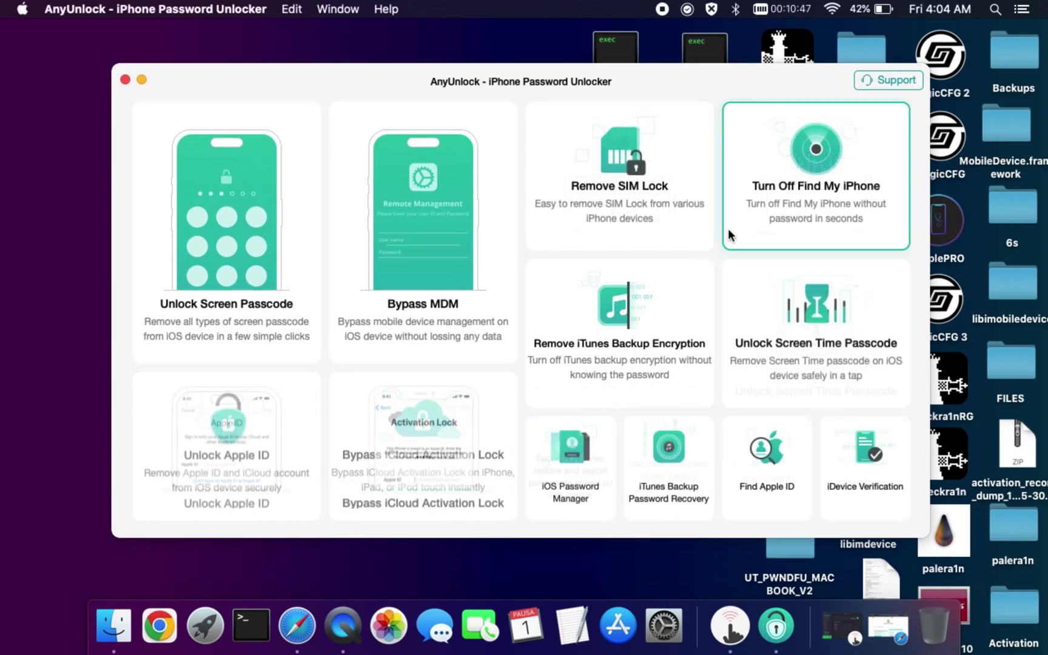
{"action": "left_click", "coordinate": [395, 435]}
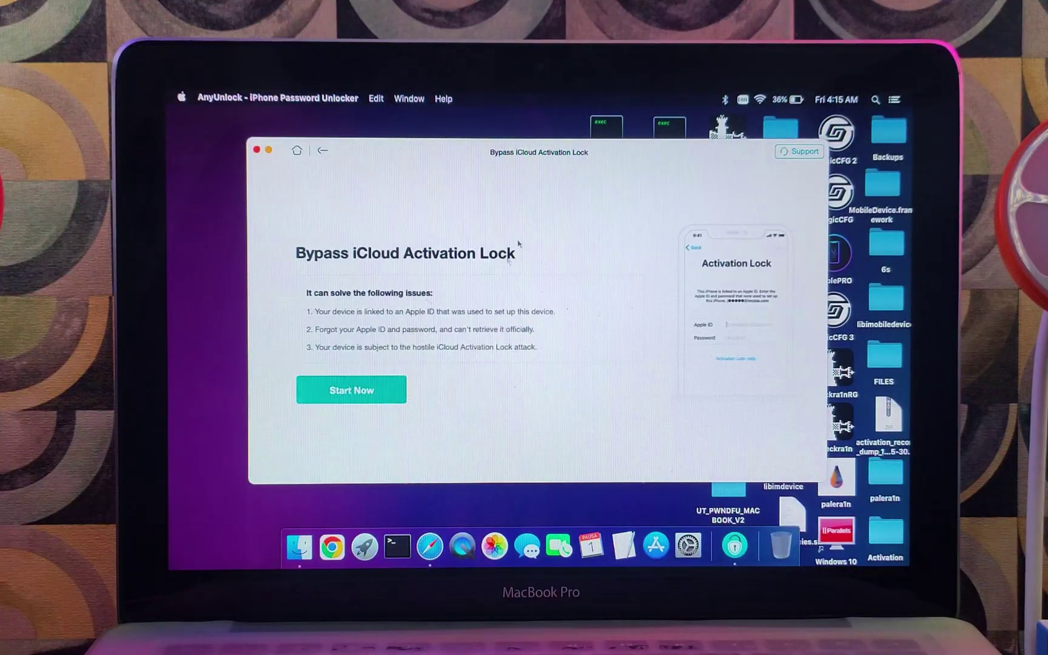
- Start the bypass so AnyUnlock detects the connected iPhone 7
{"action": "left_click_drag", "start_coordinate": [647, 151], "coordinate": [726, 155]}
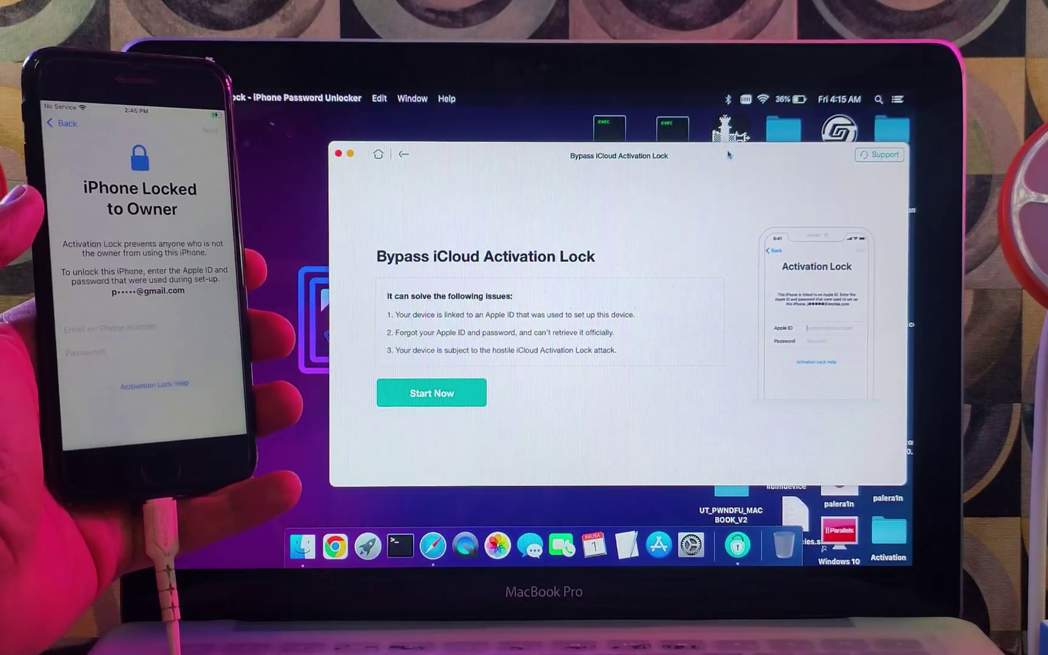
{"action": "left_click", "coordinate": [432, 393]}
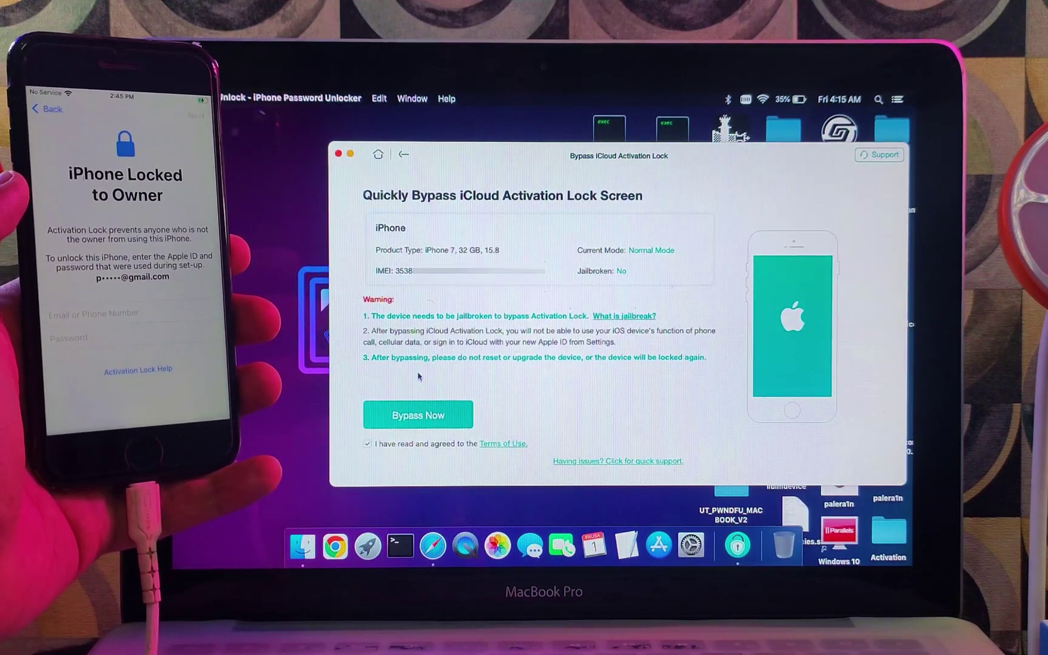
- Start the bypass and review the iPad, iPod touch and iPhone DFU steps
{"action": "left_click", "coordinate": [417, 414]}
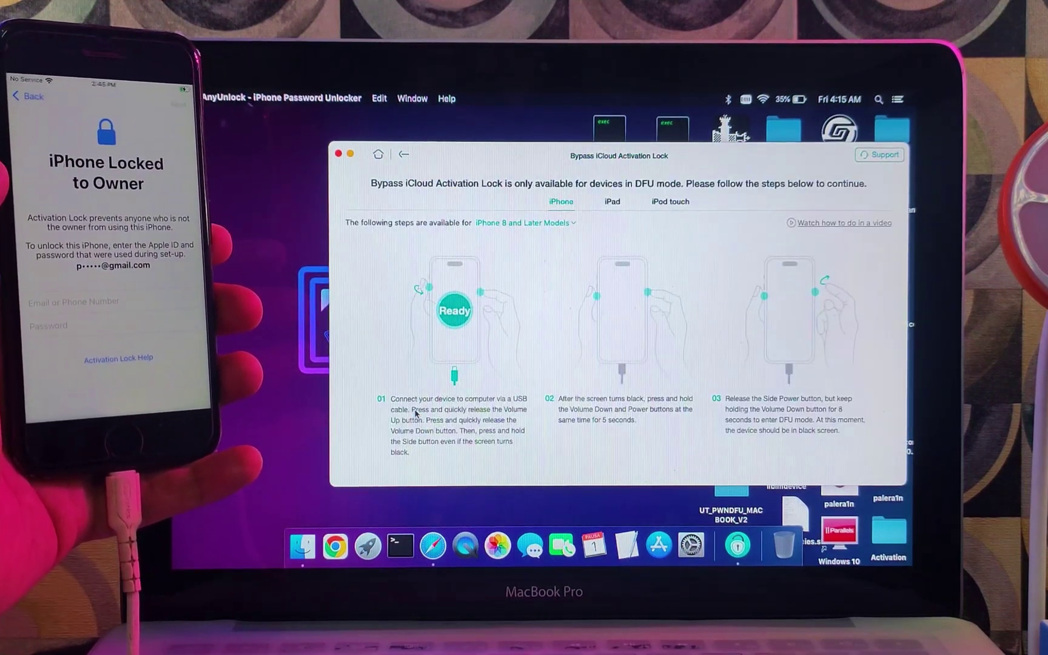
{"action": "left_click", "coordinate": [612, 201]}
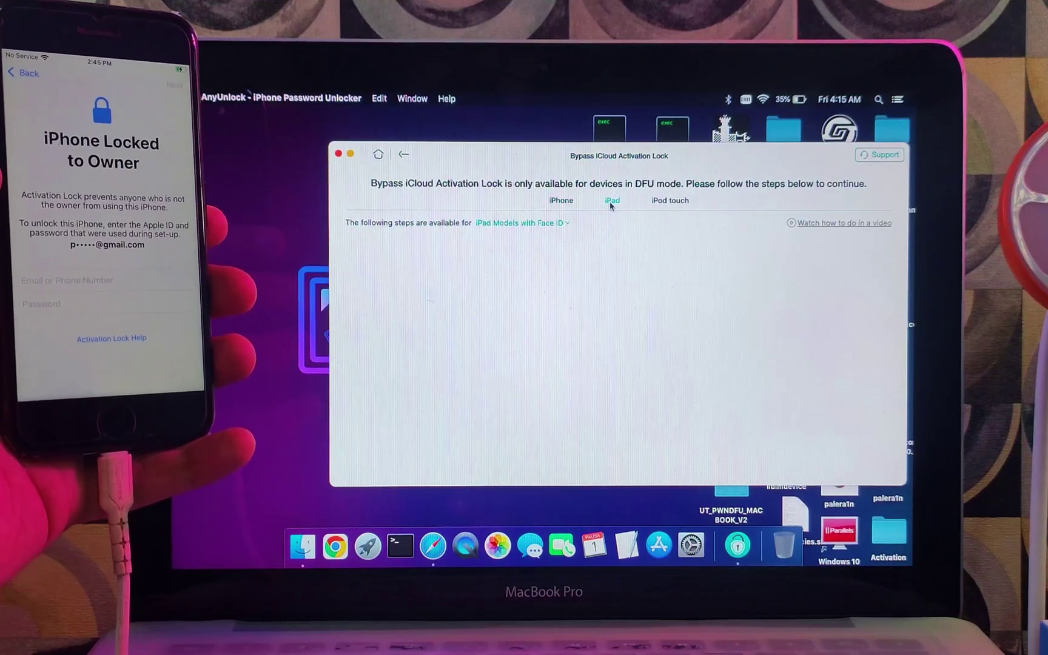
{"action": "left_click", "coordinate": [671, 200]}
{"action": "left_click", "coordinate": [563, 202]}
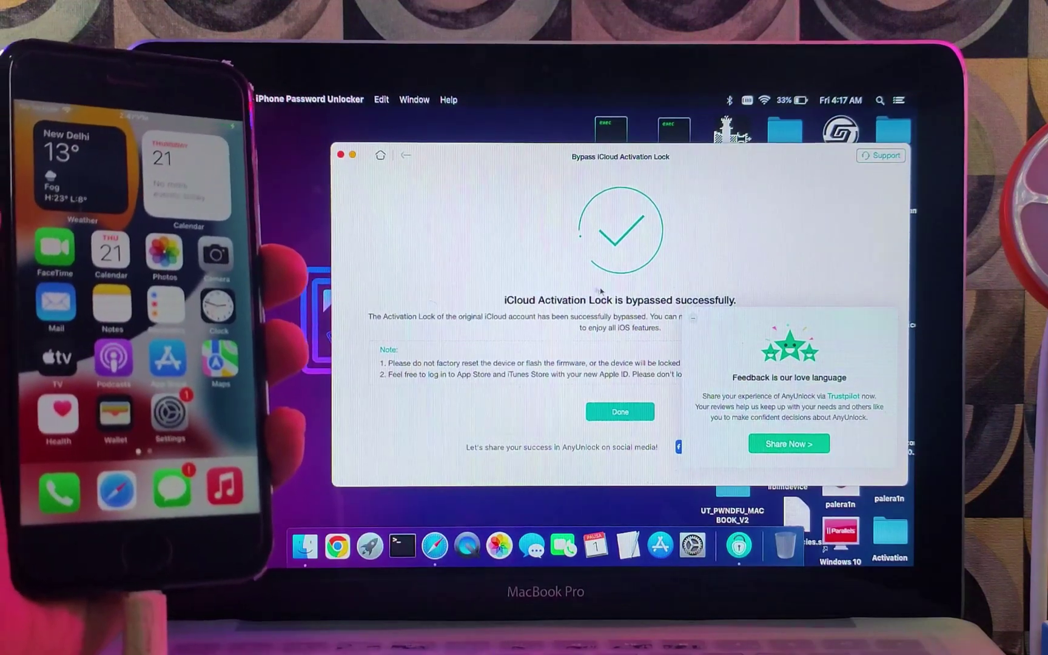
- Dismiss the 'bypassed successfully' screen with Done
{"action": "left_click", "coordinate": [617, 410]}
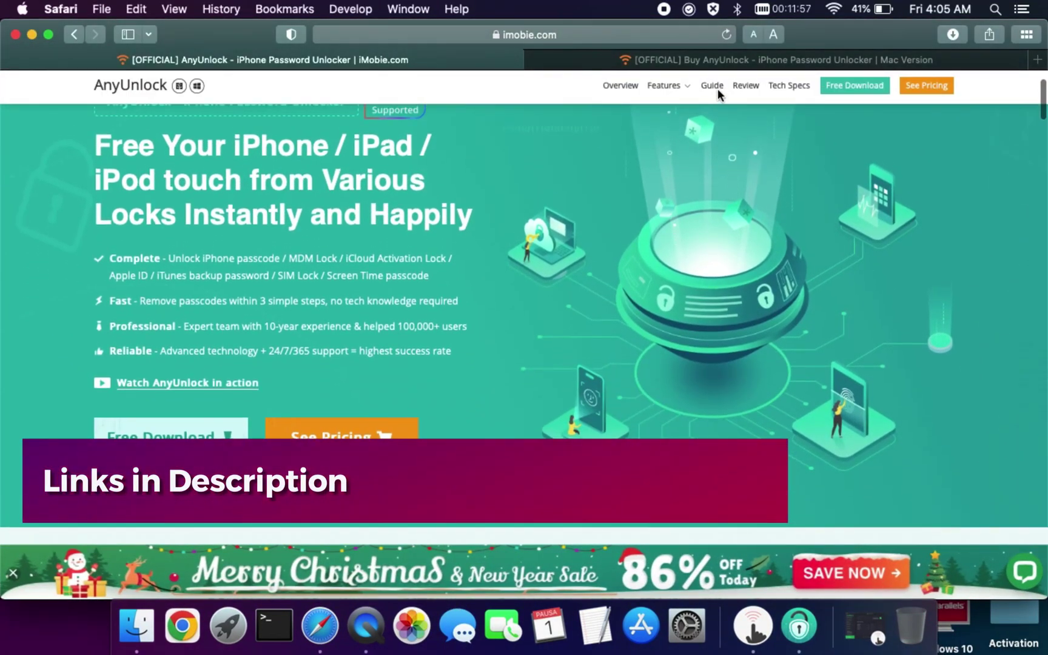
{"action": "left_click", "coordinate": [727, 61]}
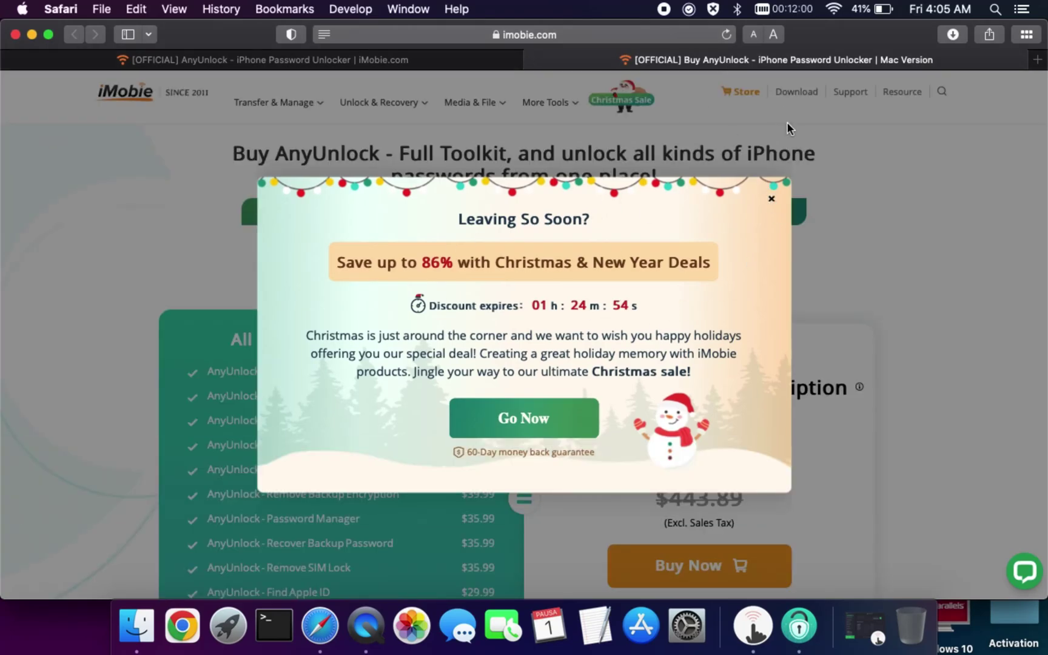
{"action": "left_click", "coordinate": [774, 200]}
{"action": "scroll", "coordinate": [737, 328], "scroll_direction": "down", "scroll_amount": 5}
{"action": "scroll", "coordinate": [737, 245], "scroll_direction": "up", "scroll_amount": 5}
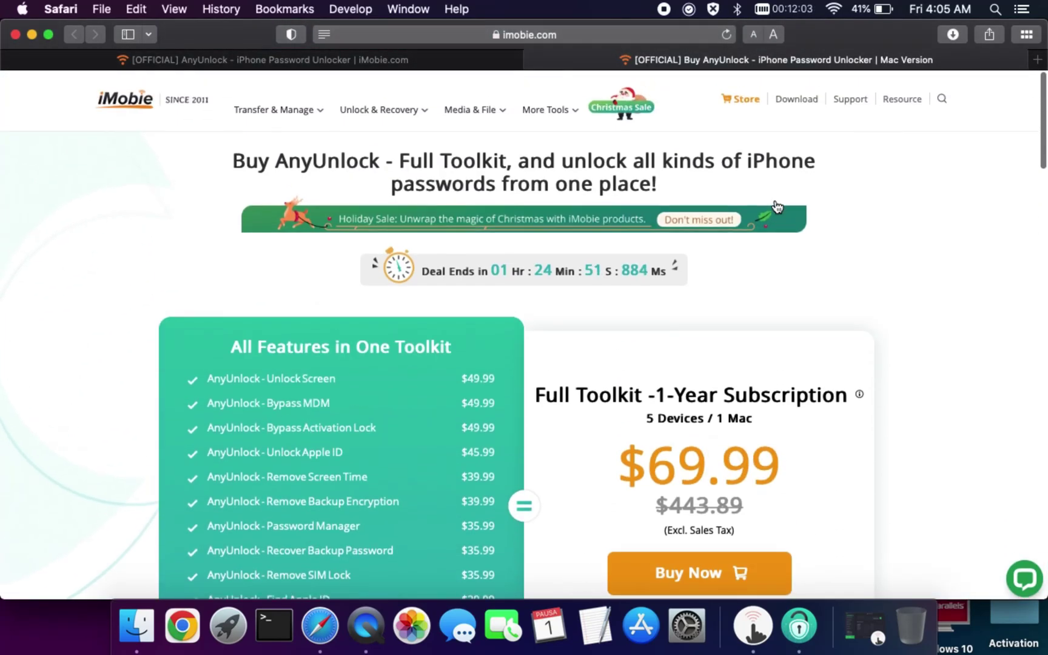
{"action": "left_click", "coordinate": [262, 60]}
{"action": "scroll", "coordinate": [479, 220], "scroll_direction": "up", "scroll_amount": 2}
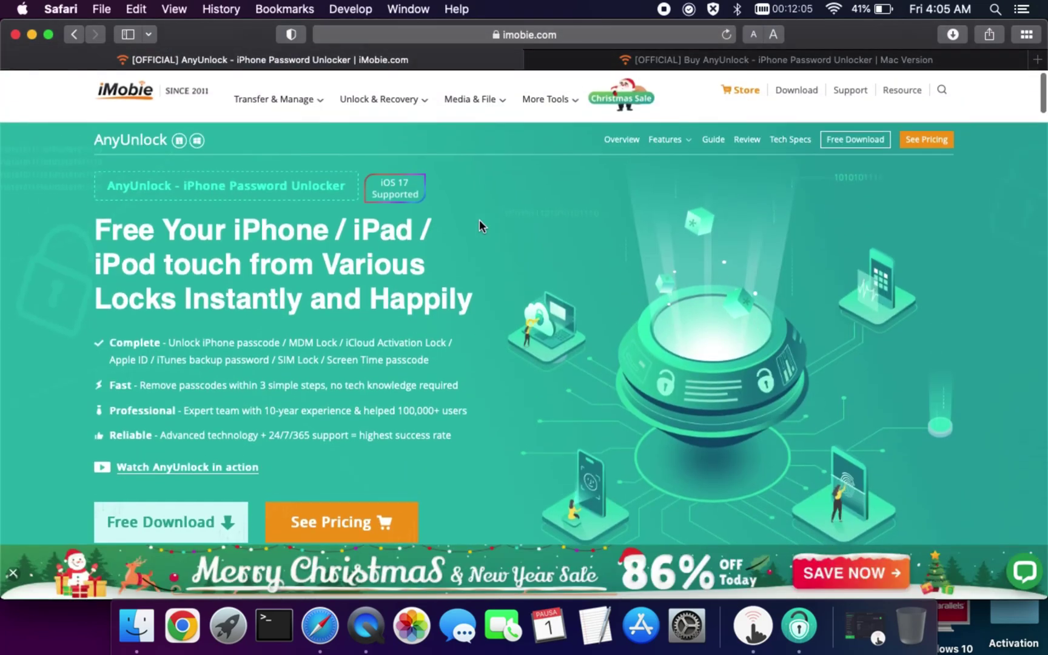